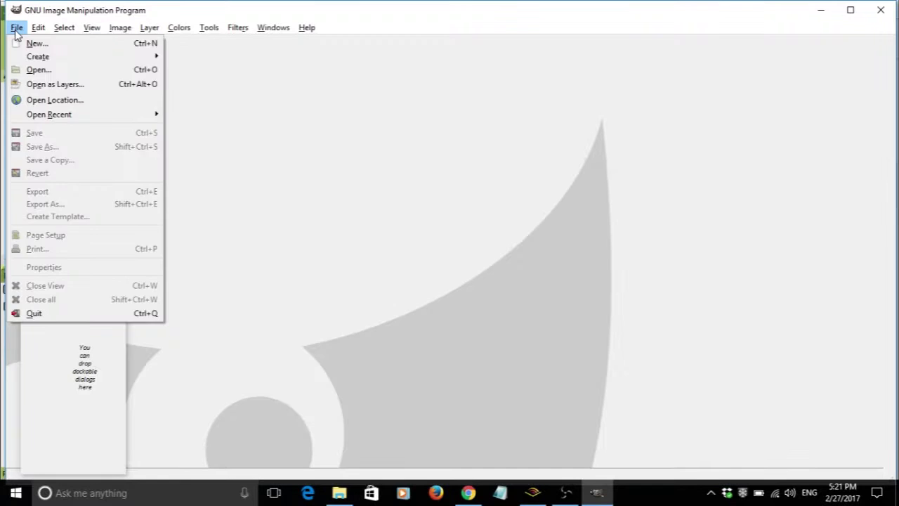
Start a new image and set its X and Y resolution to 300 pixels/in in the advanced options.
click(17, 28)
click(17, 28)
click(35, 40)
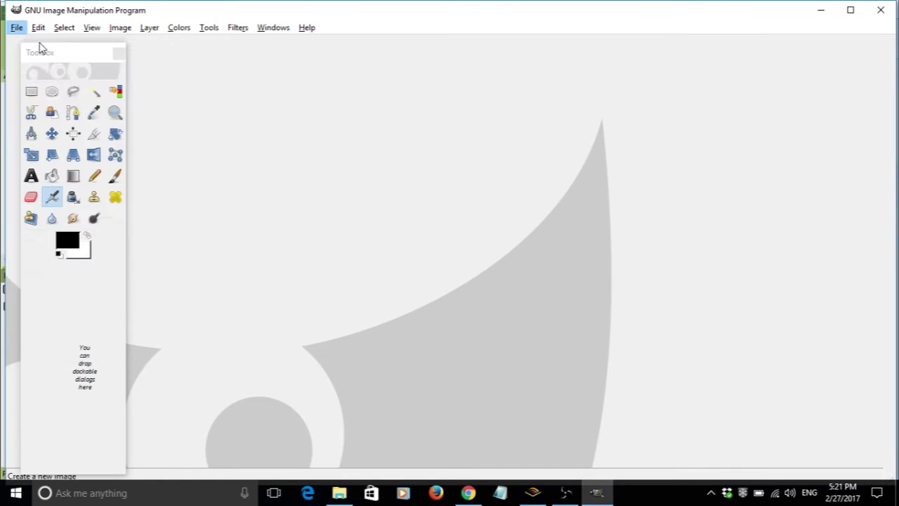
click(247, 237)
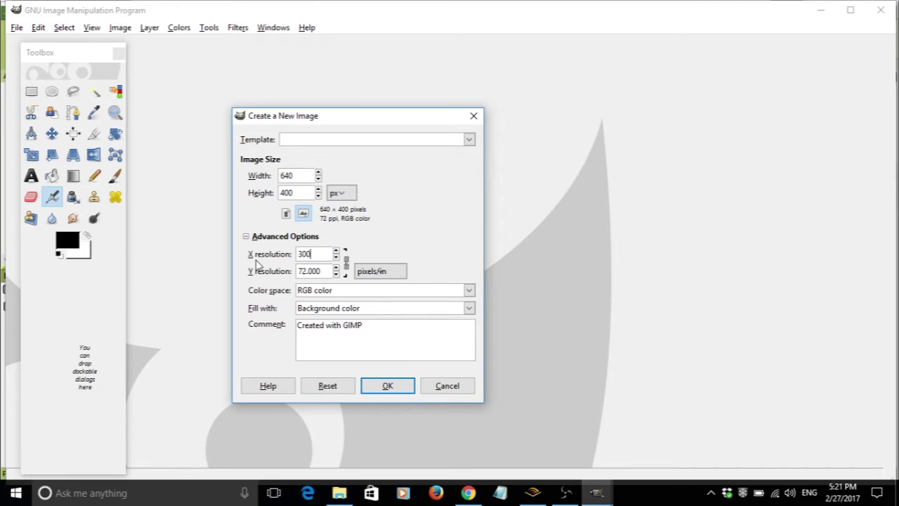
click(403, 239)
click(246, 239)
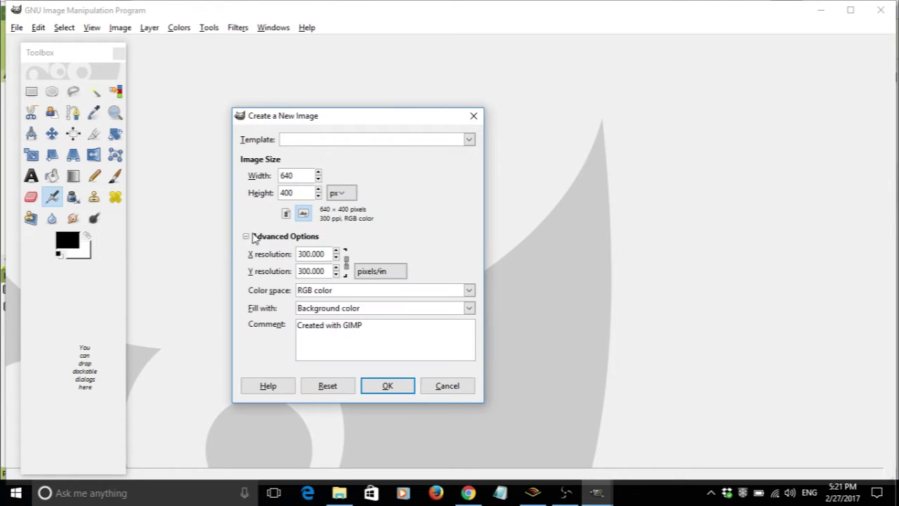
Set the new image's size in millimetres to about 40 mm wide and 80 mm high, and create it.
click(340, 192)
click(353, 224)
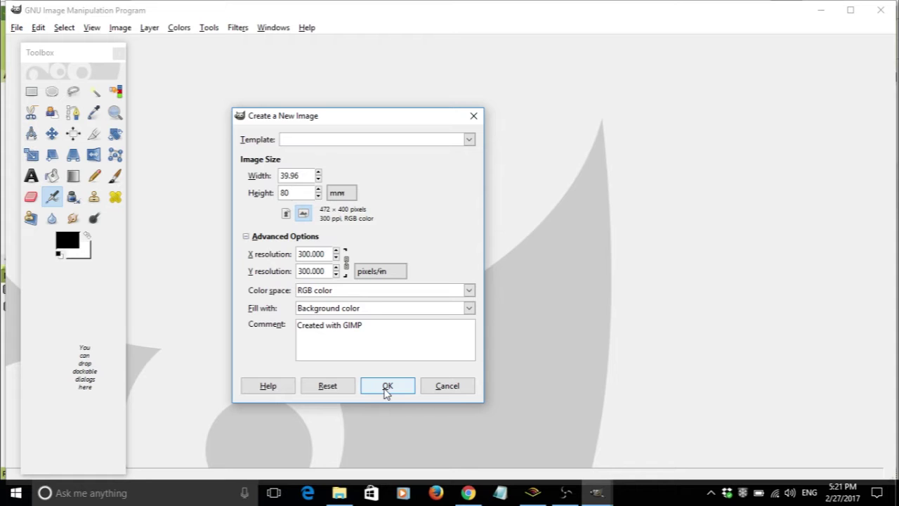
click(386, 386)
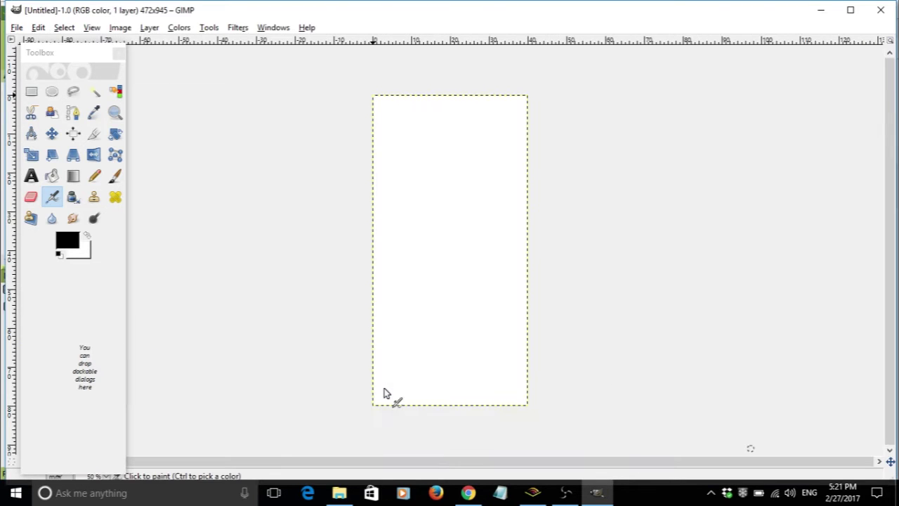
Open the recently used file Blood-sweat-beers.png and bring its image window to the front.
click(17, 28)
click(38, 69)
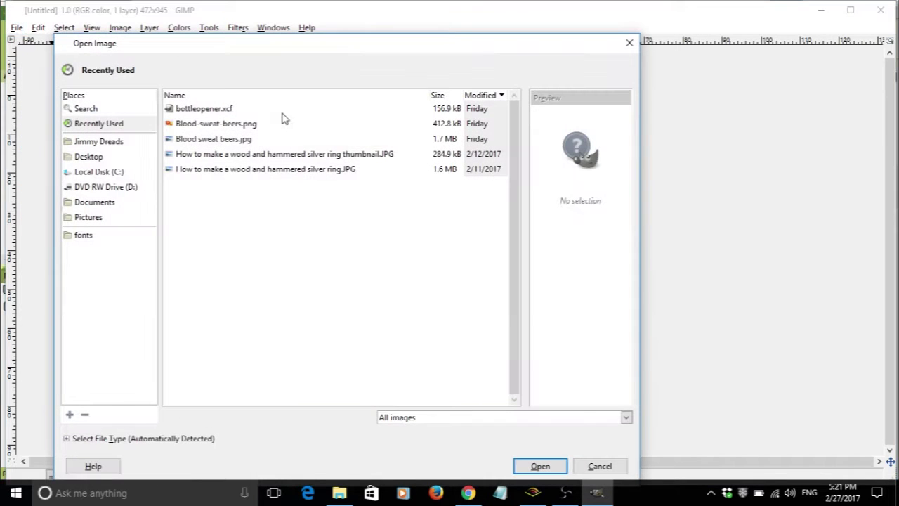
click(212, 126)
click(540, 466)
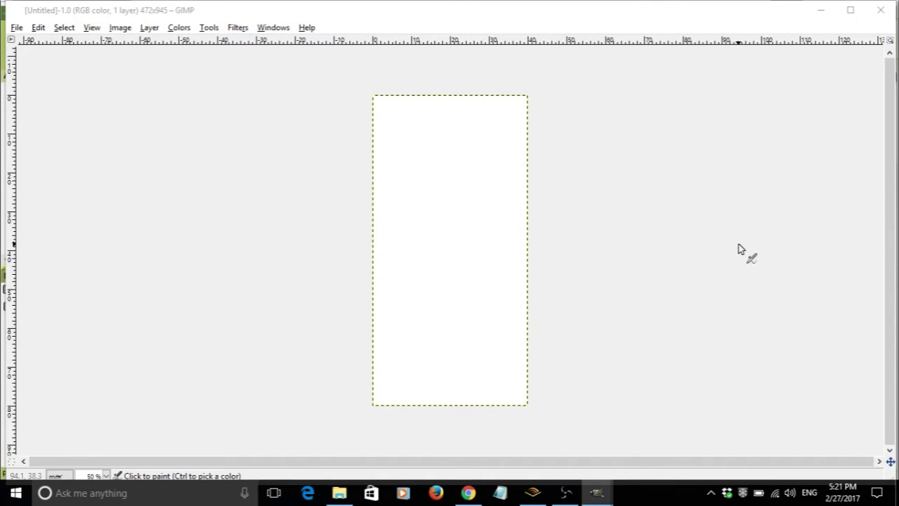
click(596, 492)
click(667, 437)
Select and copy the entire Blood-sweat-beers image, and minimize its window to return to the blank image.
click(259, 107)
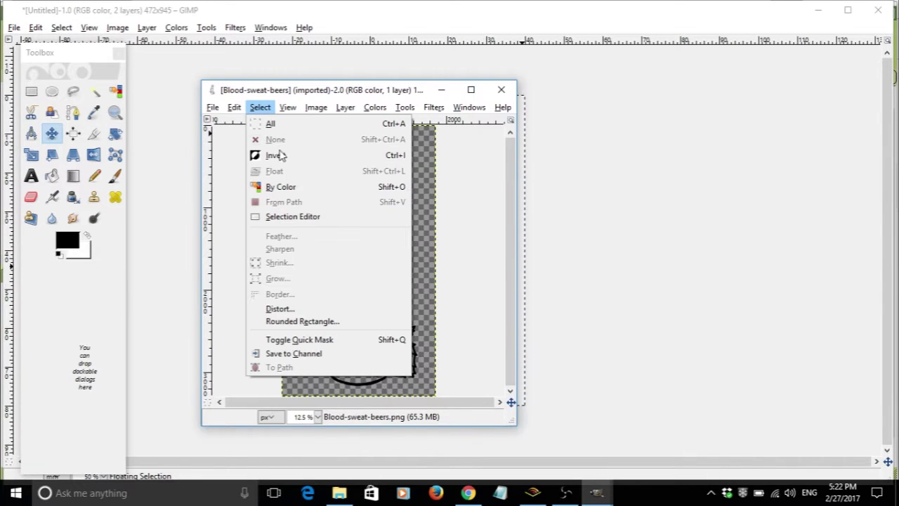
click(275, 123)
click(234, 107)
click(251, 297)
click(441, 89)
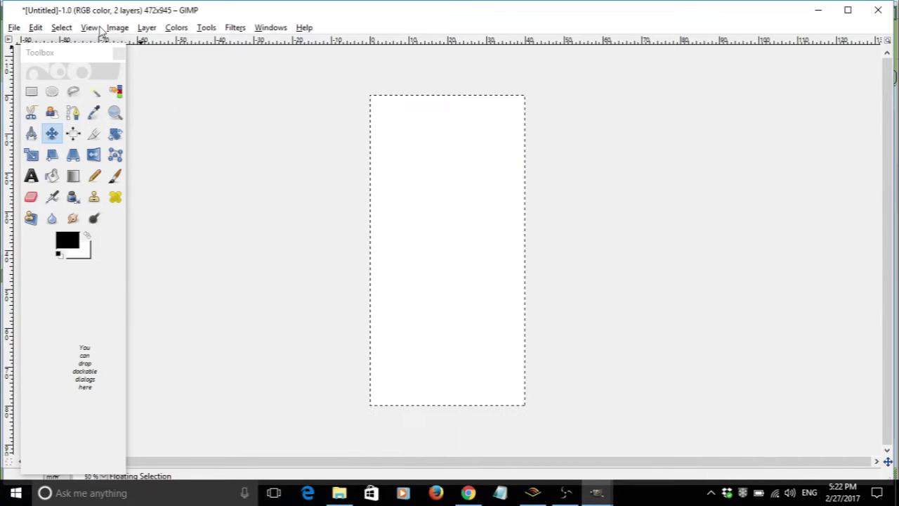
Paste the copied bottle artwork into the blank image as a floating selection.
click(61, 27)
click(35, 27)
click(70, 145)
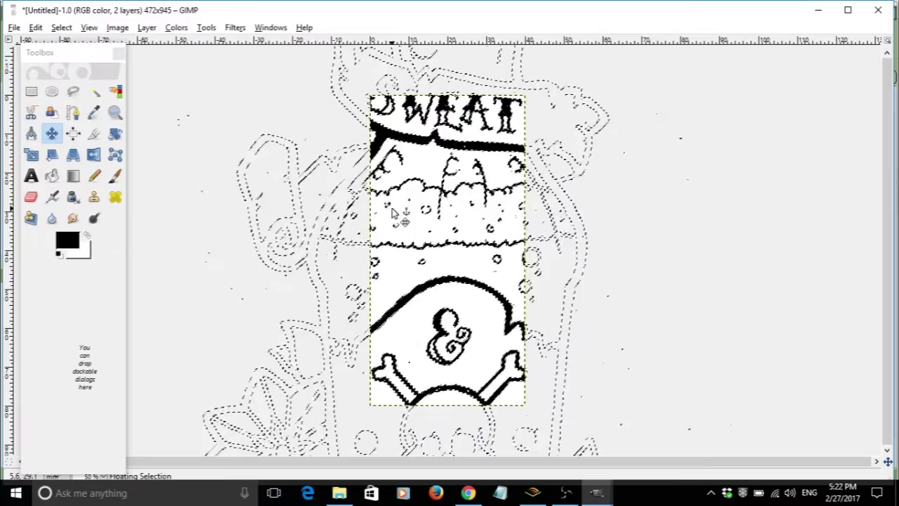
Scale the pasted bottle artwork down so the whole bottle fits inside the canvas.
key(shift+s)
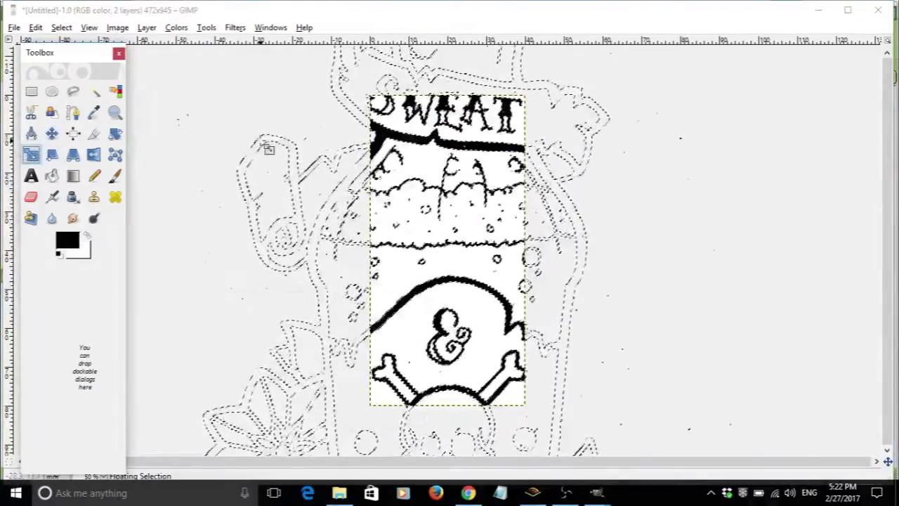
click(267, 167)
click(258, 360)
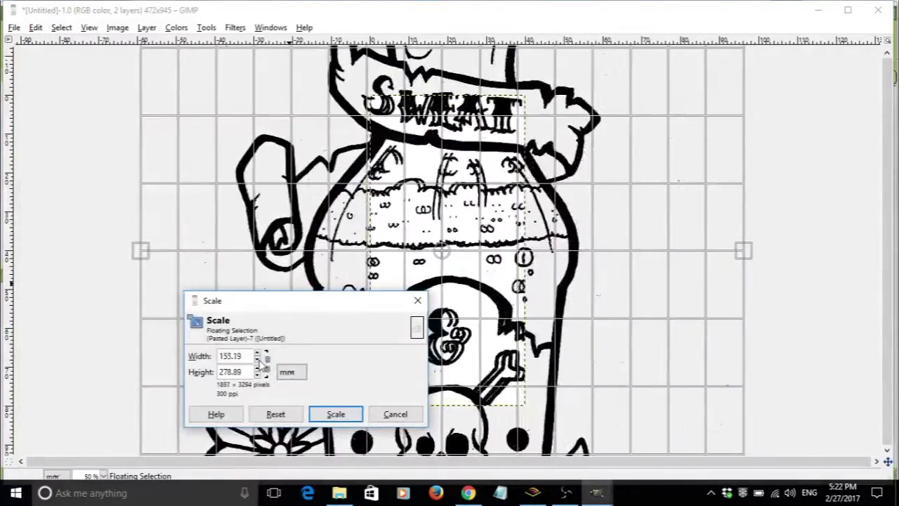
click(336, 414)
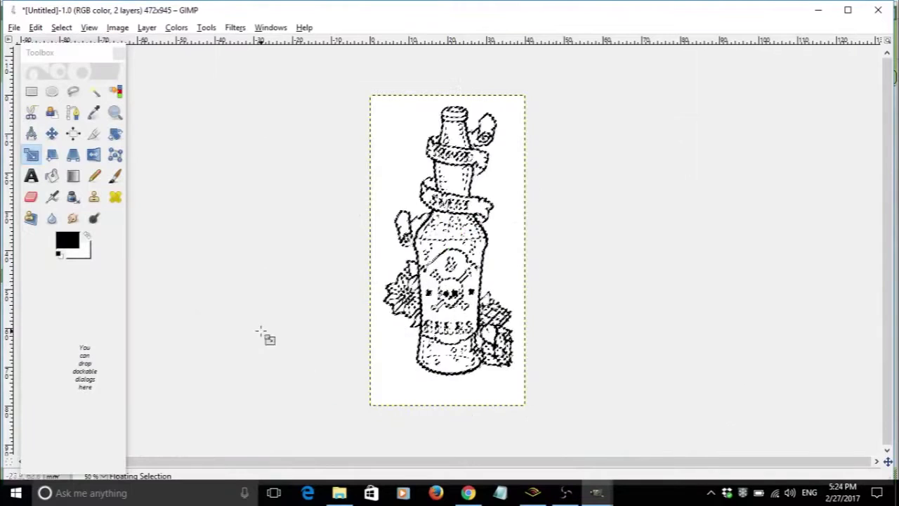
Move the scaled bottle artwork into position on the white canvas and anchor it to the background.
click(52, 133)
drag(435, 219, 436, 219)
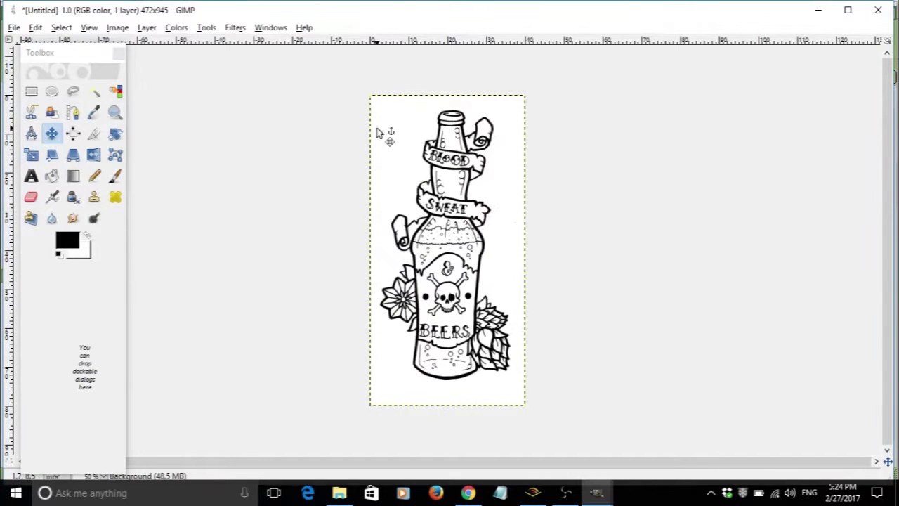
Print the bottle artwork image.
click(14, 28)
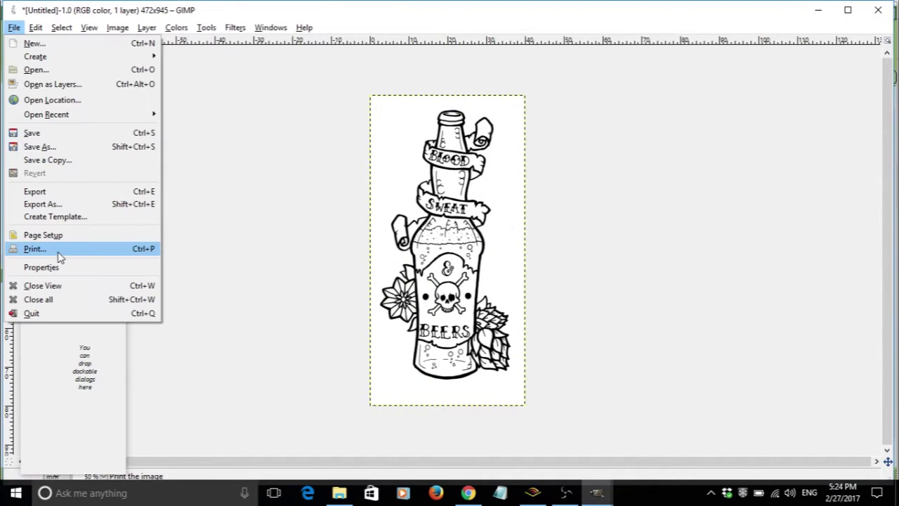